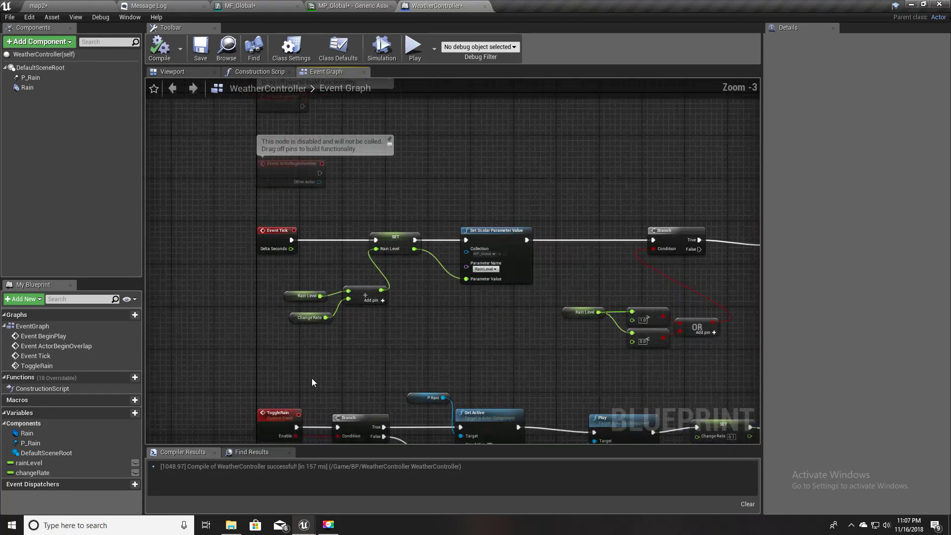
# Step: Add a Delay node to Event BeginPlay in the event graph and set its duration to 5.0
pyautogui.scroll(3, 292, 350)
pyautogui.scroll(-3, 334, 302)
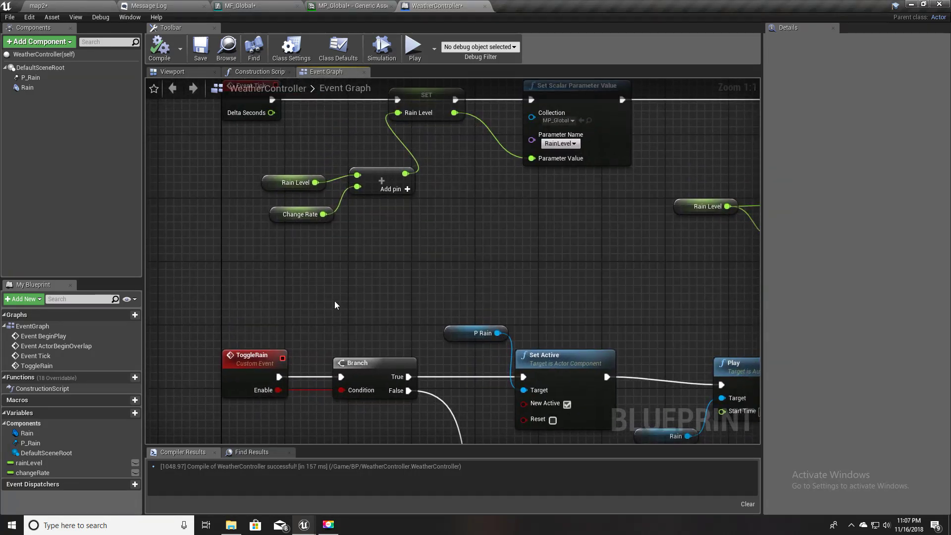
pyautogui.moveTo(368, 287); pyautogui.dragTo(375, 429, button='right')
pyautogui.moveTo(292, 153); pyautogui.dragTo(306, 302, button='right')
pyautogui.click(301, 287)
pyautogui.moveTo(294, 242); pyautogui.dragTo(299, 237)
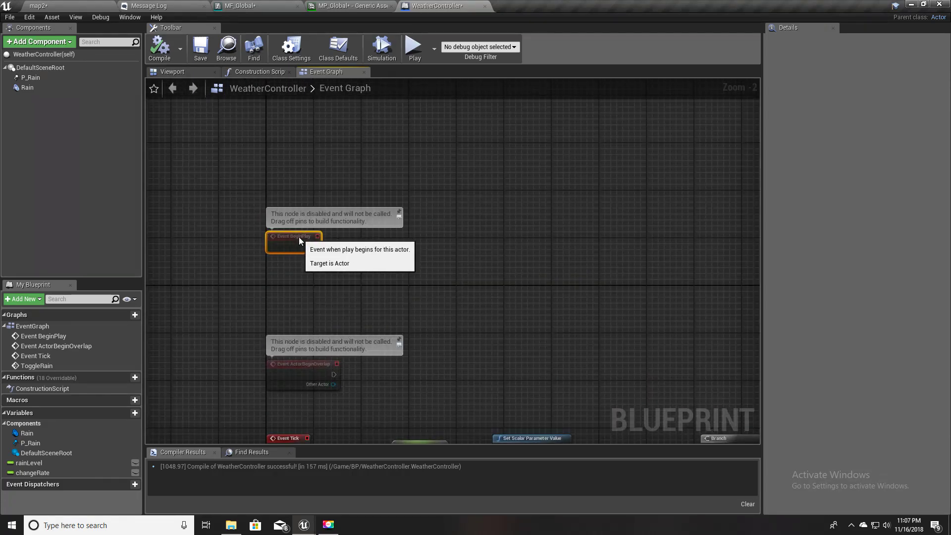
pyautogui.scroll(2, 306, 269)
pyautogui.moveTo(380, 239); pyautogui.dragTo(380, 239)
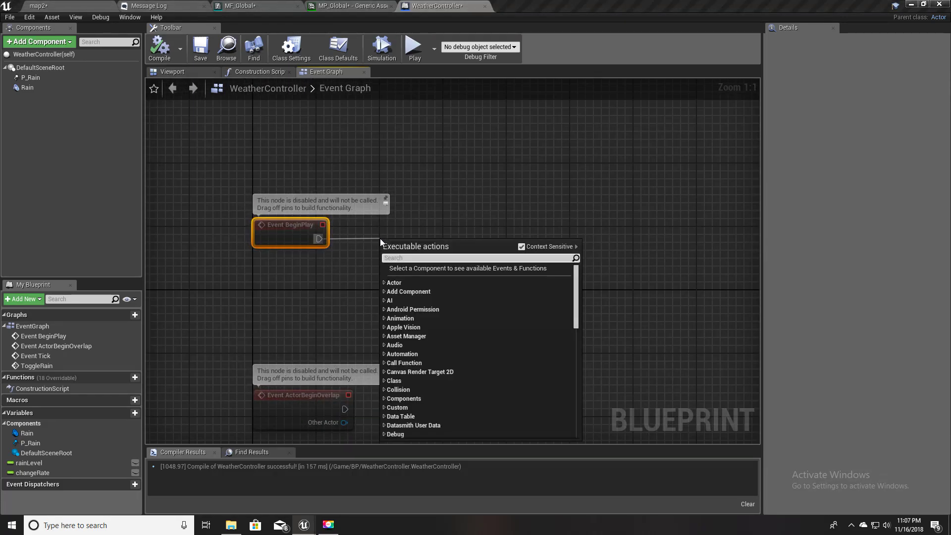
pyautogui.write('delay')
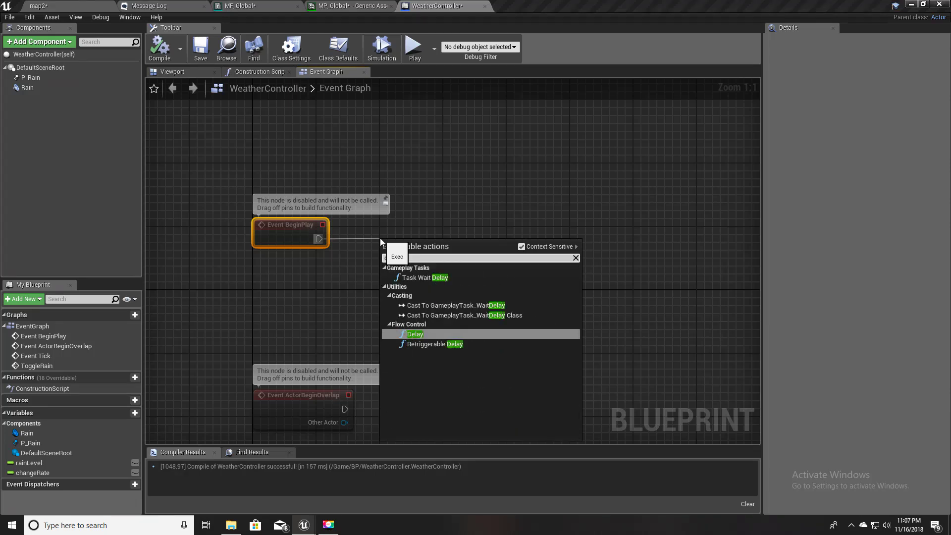
pyautogui.press('Return')
pyautogui.click(427, 276)
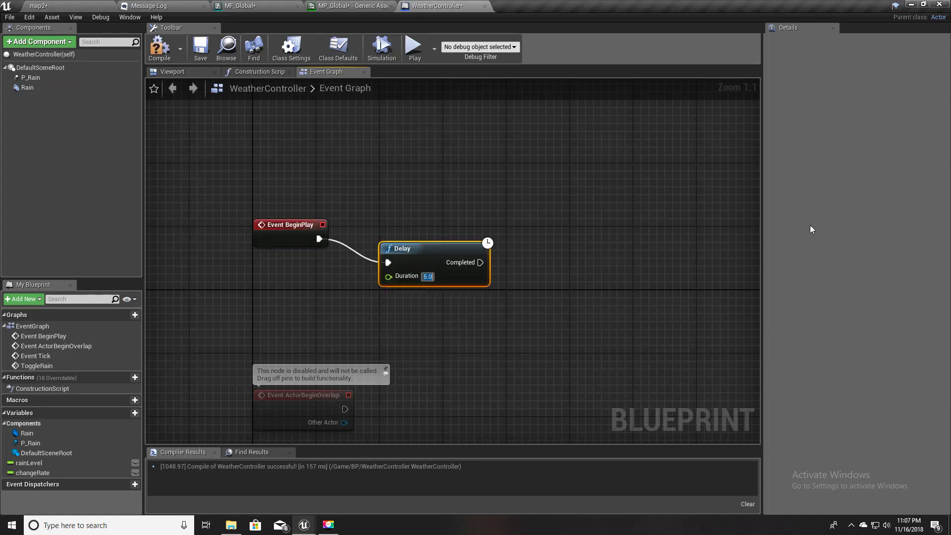
# Step: Call Toggle Rain when the 5-second delay completes, with Enable on, and line the node up with the Delay
pyautogui.moveTo(537, 294); pyautogui.dragTo(368, 241, button='right')
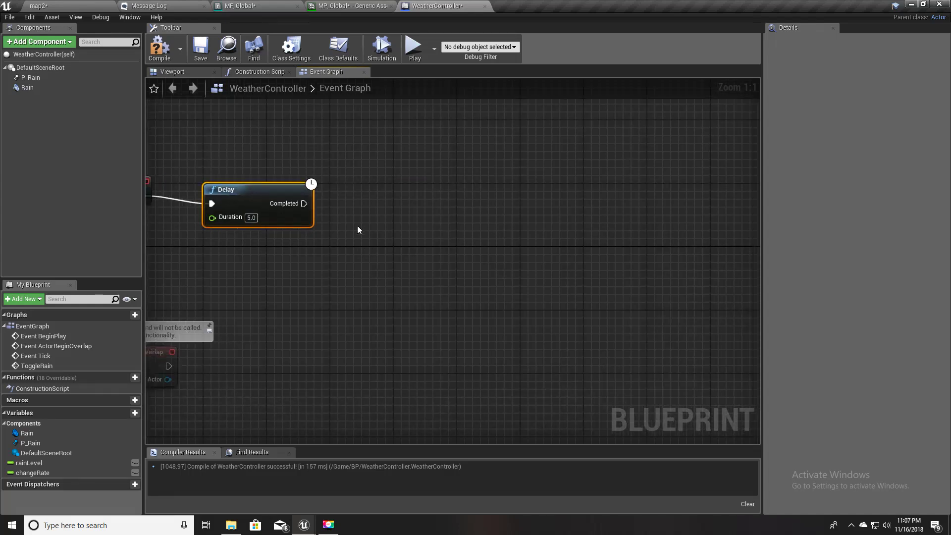
pyautogui.moveTo(304, 205); pyautogui.dragTo(337, 207)
pyautogui.write('toggler')
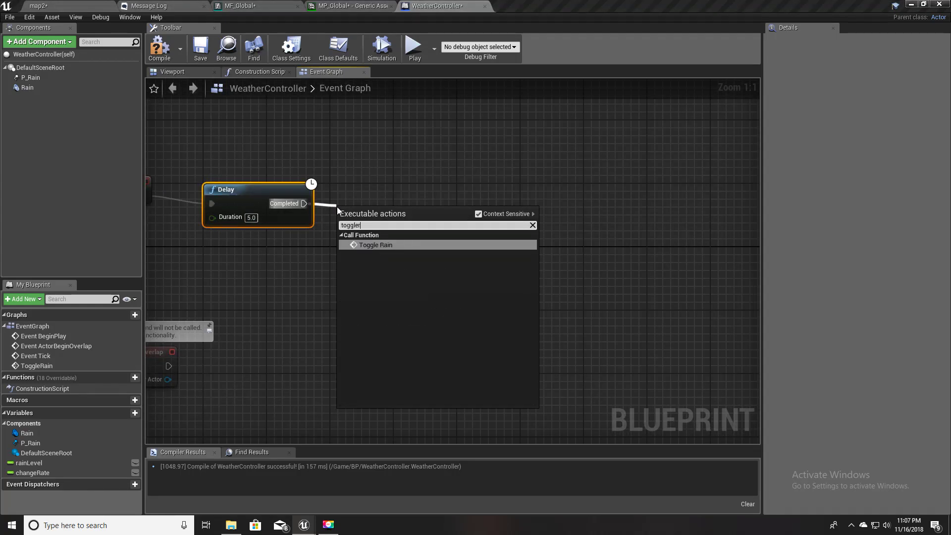
pyautogui.press('Return')
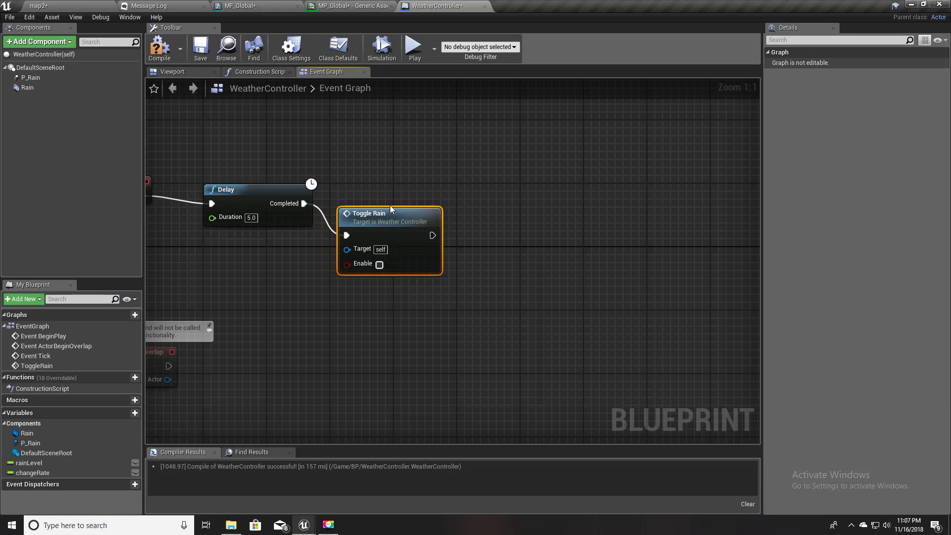
pyautogui.moveTo(381, 222); pyautogui.dragTo(487, 202)
# Step: Add a second Delay after the Toggle Rain call and set its duration to 30.0
pyautogui.write('delay')
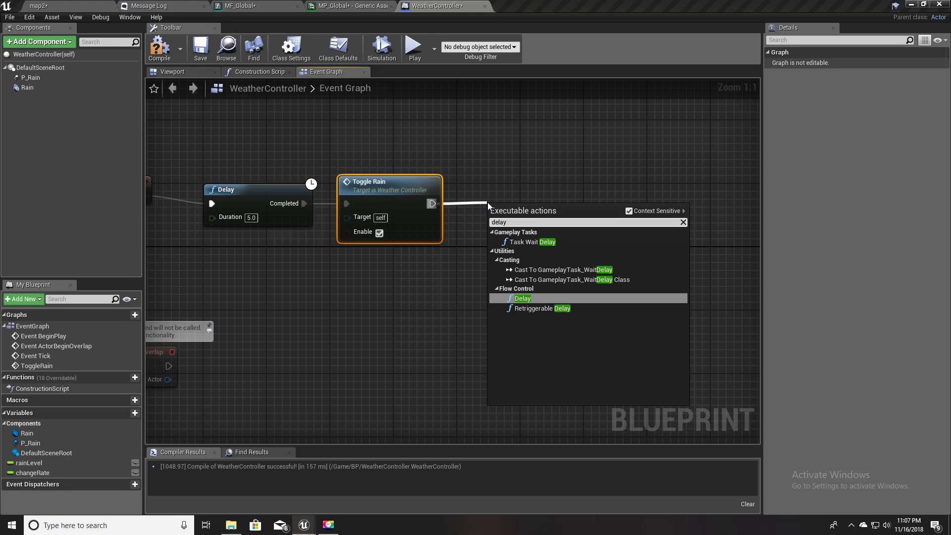
pyautogui.press('Return')
pyautogui.click(537, 233)
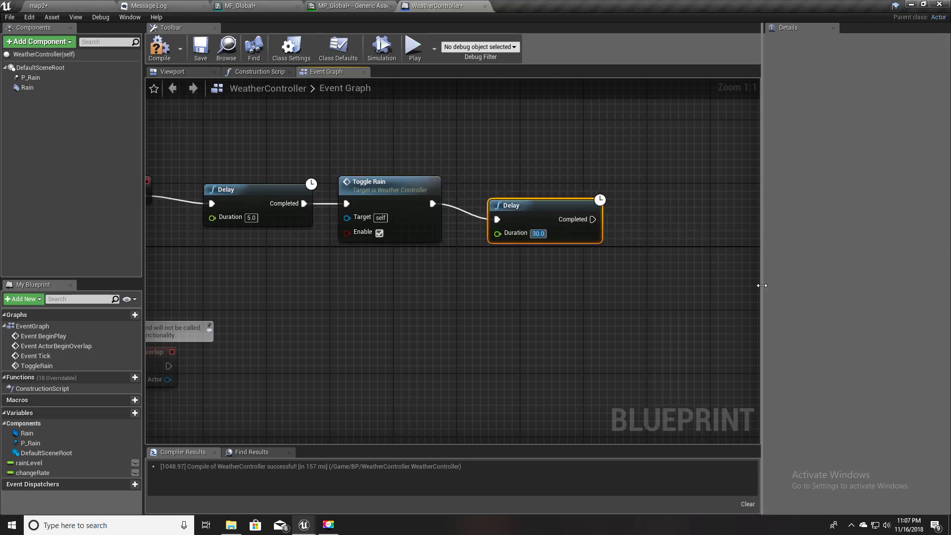
pyautogui.moveTo(596, 284); pyautogui.dragTo(490, 300, button='right')
pyautogui.moveTo(426, 230); pyautogui.dragTo(428, 223)
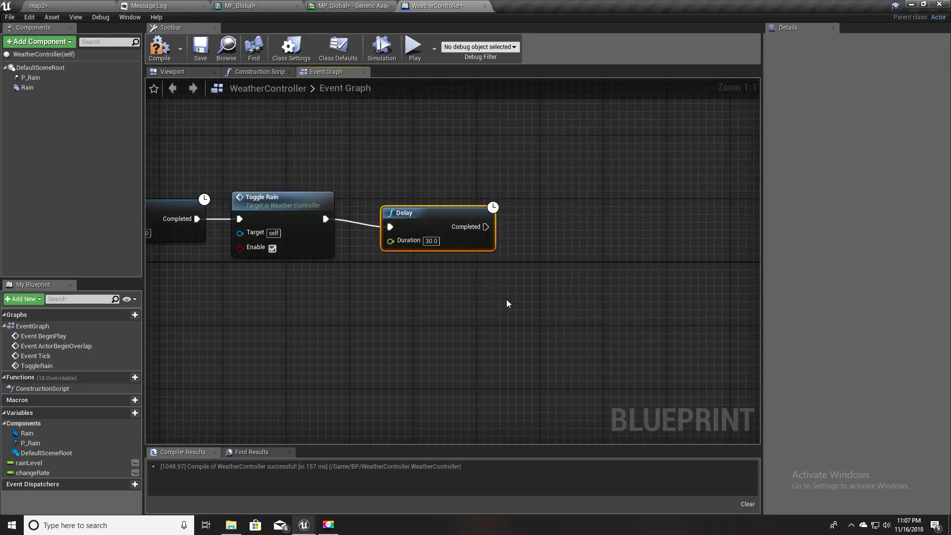
# Step: Call Toggle Rain with Enable off after the 30-second delay, line it up, and compile the blueprint
pyautogui.moveTo(505, 299); pyautogui.dragTo(460, 293, button='right')
pyautogui.moveTo(441, 222); pyautogui.dragTo(482, 222)
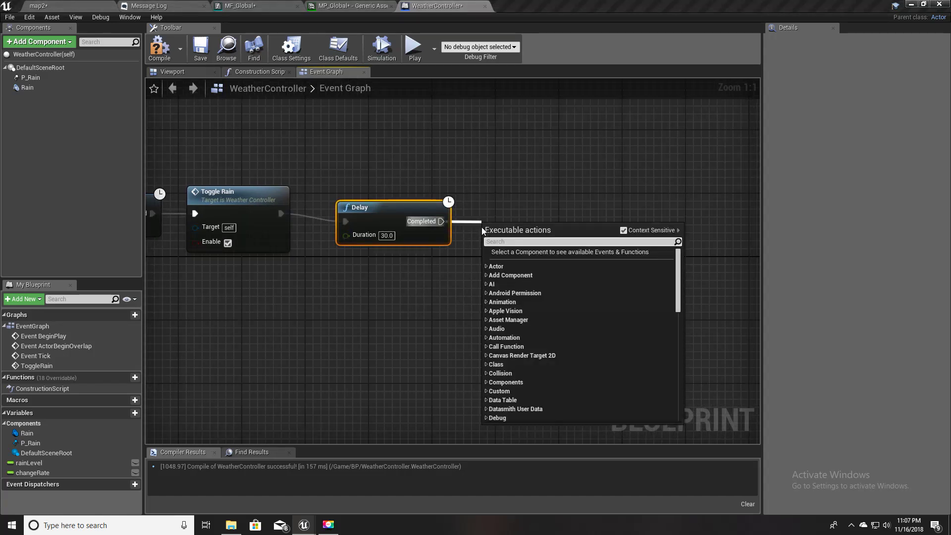
pyautogui.write('toggle')
pyautogui.press('Return')
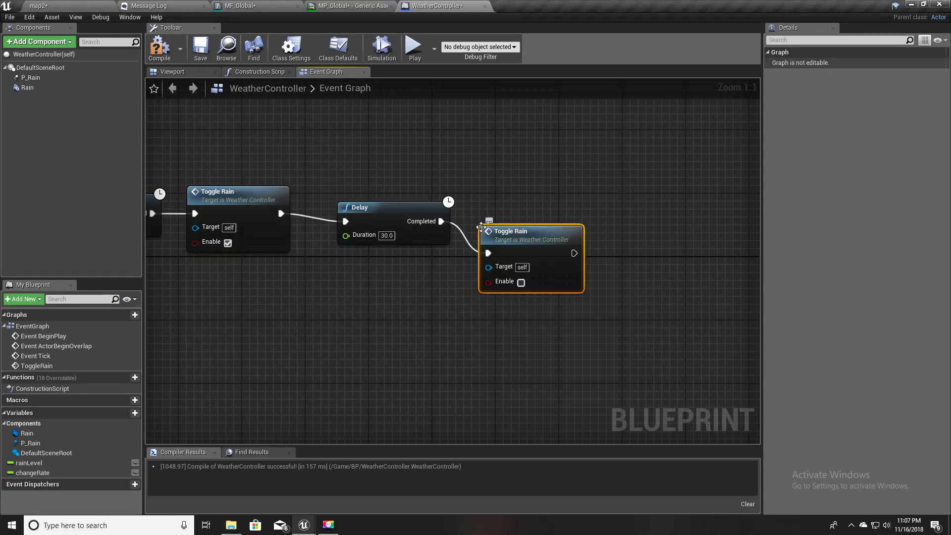
pyautogui.moveTo(508, 242); pyautogui.dragTo(525, 211)
pyautogui.moveTo(354, 309); pyautogui.dragTo(479, 284, button='right')
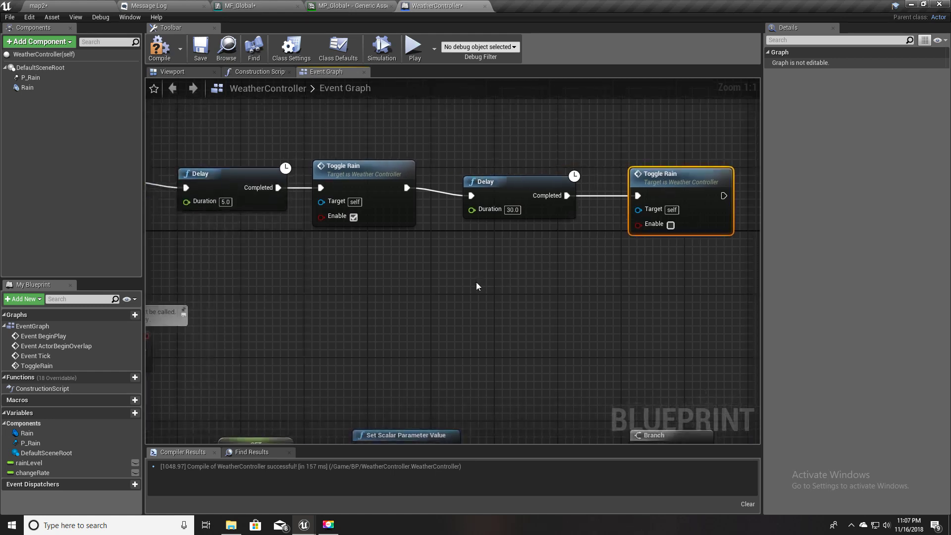
pyautogui.click(159, 47)
# Step: Review the BeginPlay, Event Tick and ToggleRain node chains across the event graph
pyautogui.scroll(-4, 276, 329)
pyautogui.moveTo(285, 324); pyautogui.dragTo(232, 156, button='right')
pyautogui.scroll(-3, 394, 292)
pyautogui.scroll(4, 378, 342)
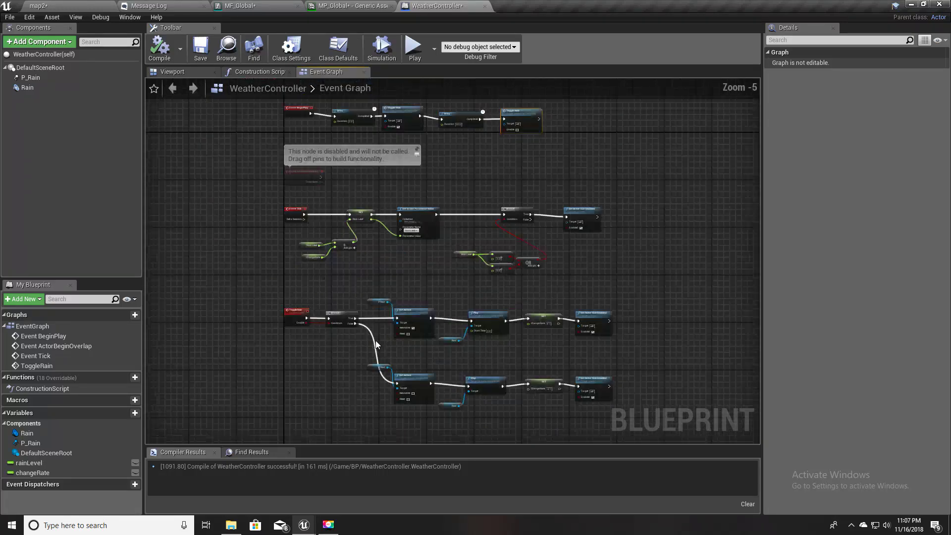
pyautogui.moveTo(246, 236); pyautogui.dragTo(226, 384, button='right')
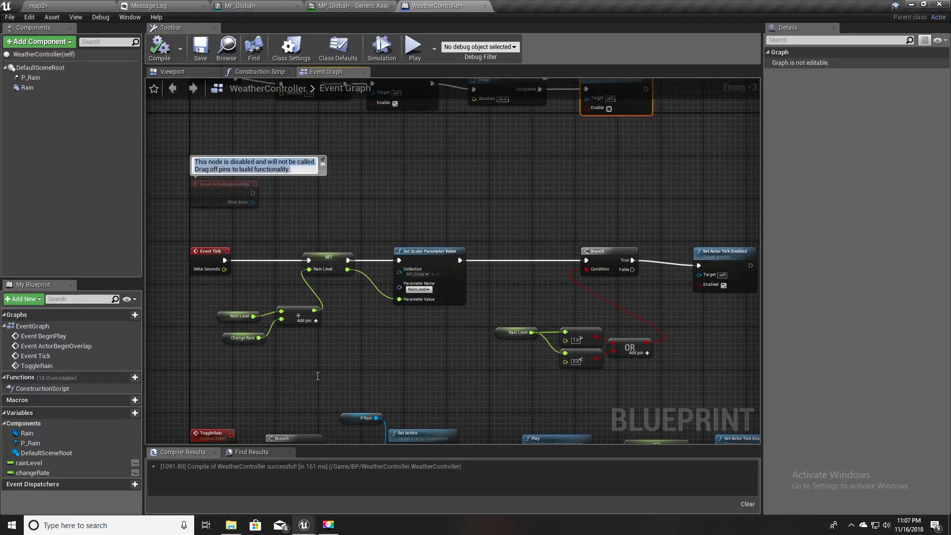
pyautogui.click(396, 175)
pyautogui.moveTo(369, 127); pyautogui.dragTo(405, 285, button='right')
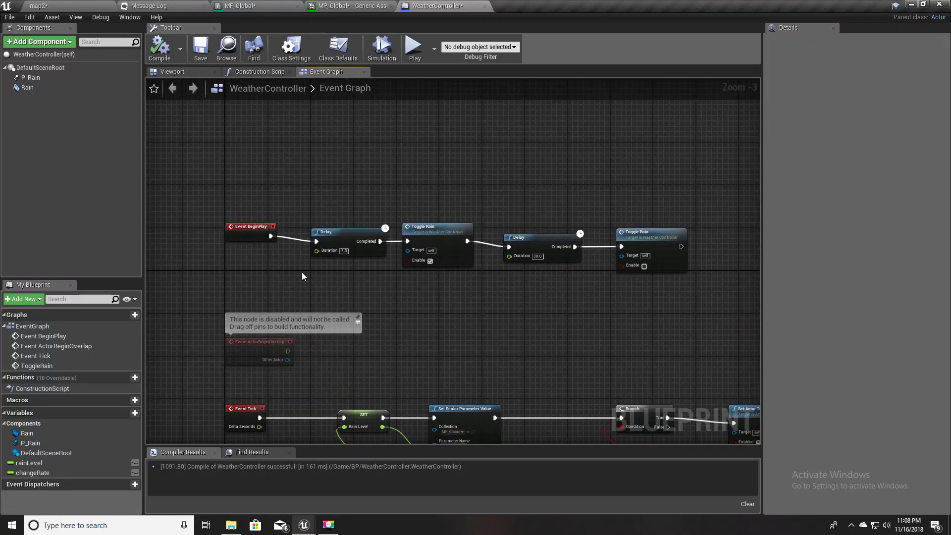
pyautogui.moveTo(373, 322); pyautogui.dragTo(383, 213, button='right')
pyautogui.scroll(-2, 385, 213)
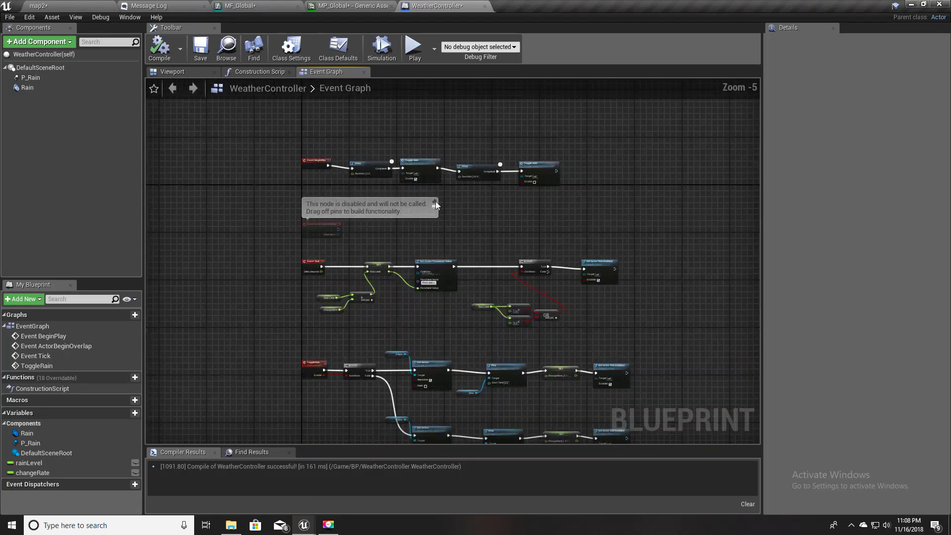
# Step: Save the WeatherController blueprint and inspect its root component in the viewport
pyautogui.click(201, 50)
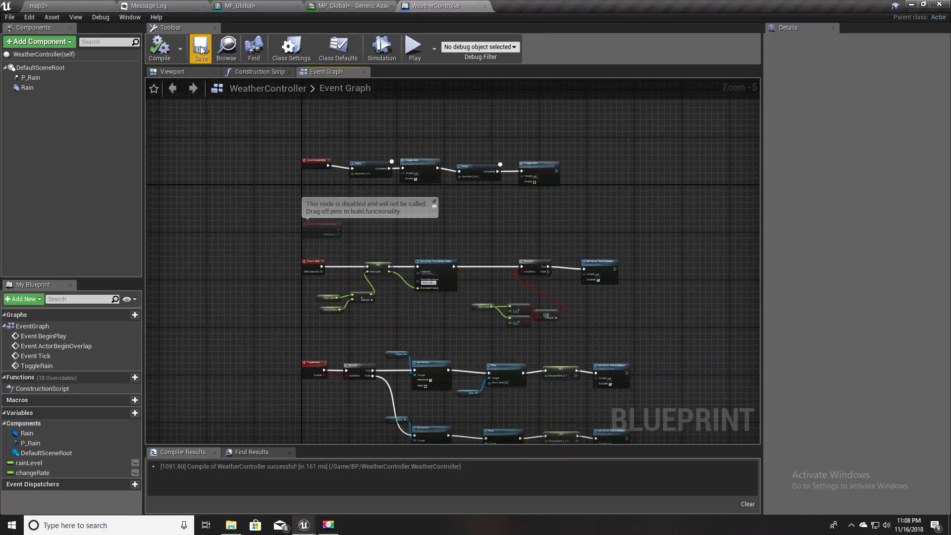
pyautogui.click(39, 67)
pyautogui.click(172, 72)
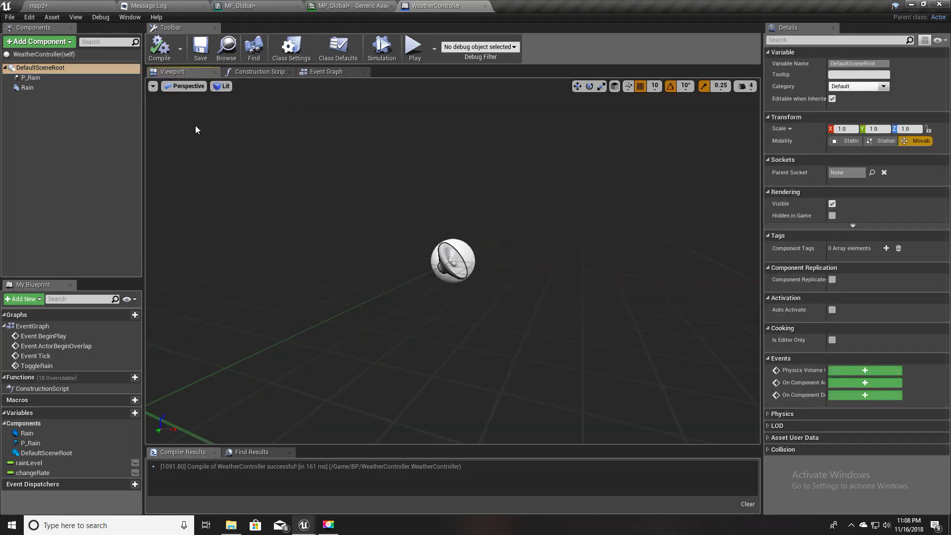
pyautogui.moveTo(448, 234); pyautogui.dragTo(409, 229, button='right')
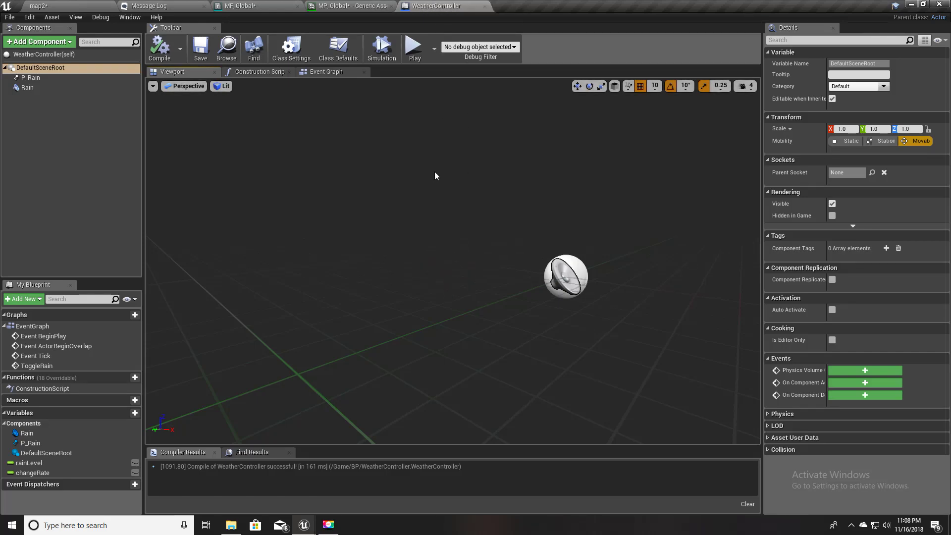
# Step: Return to the map2 level, show the BP folder's contents without the rain search filter, and select WeatherController
pyautogui.click(34, 4)
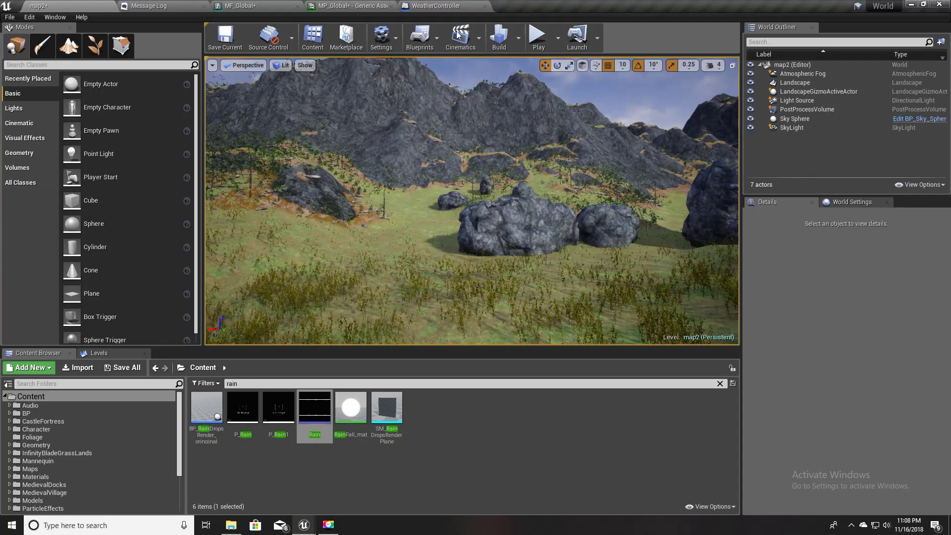
pyautogui.click(458, 6)
pyautogui.click(59, 4)
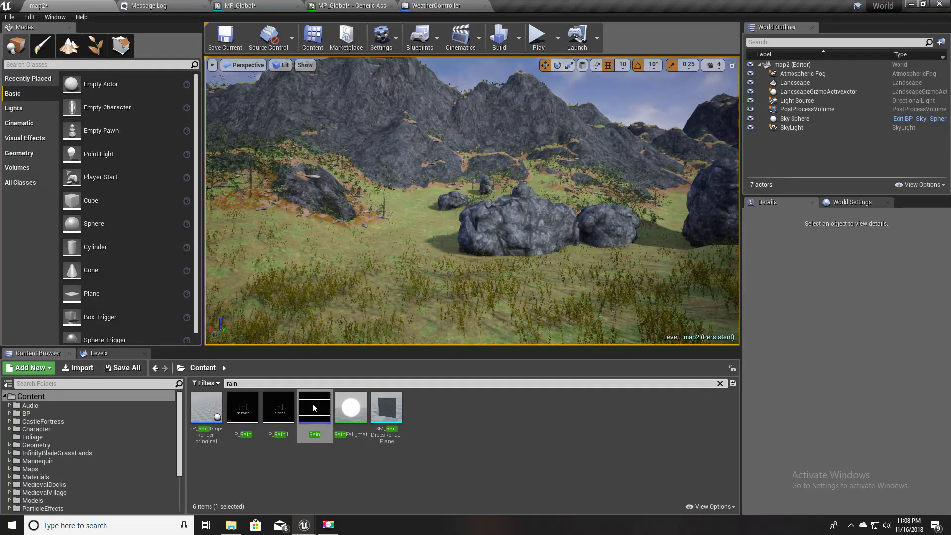
pyautogui.click(39, 411)
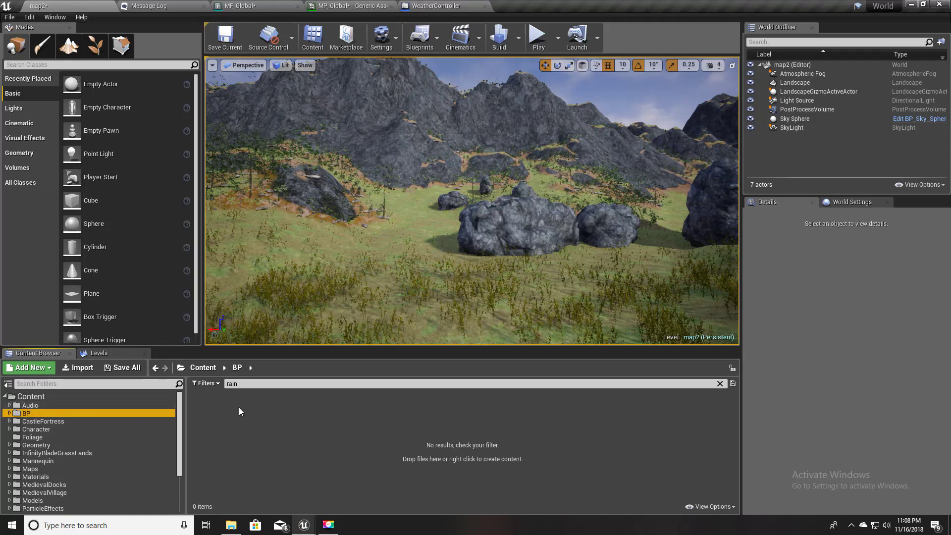
pyautogui.click(721, 384)
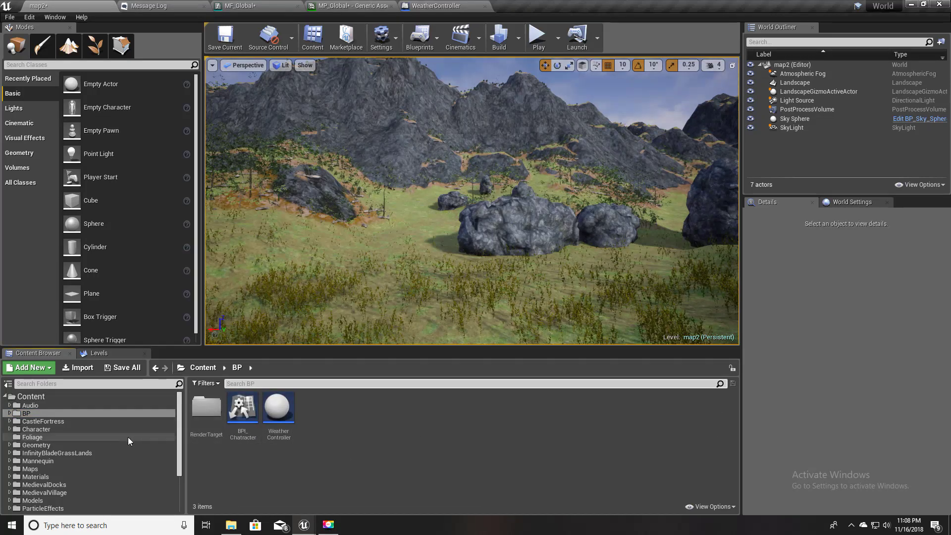
pyautogui.click(278, 411)
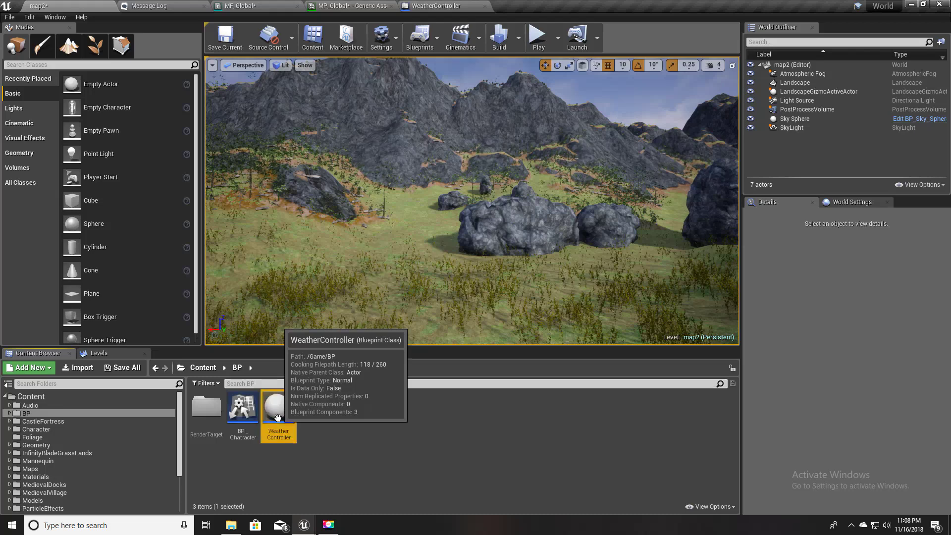
# Step: Open the Ch_Human character blueprint from the Character/Human folder
pyautogui.click(36, 429)
pyautogui.doubleClick(202, 413)
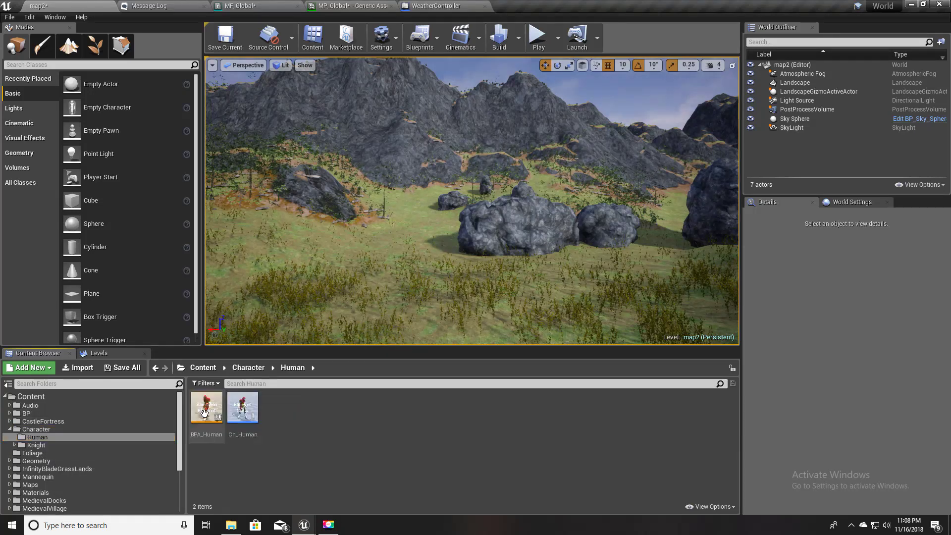
pyautogui.doubleClick(245, 411)
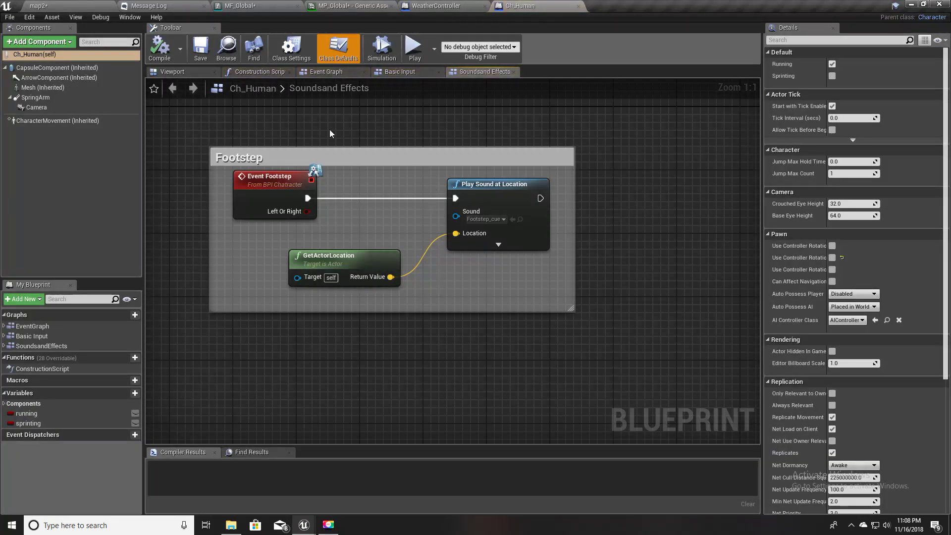
# Step: Add the WeatherController blueprint from the BP folder as a component of Ch_Human, keeping the name WeatherController
pyautogui.click(63, 5)
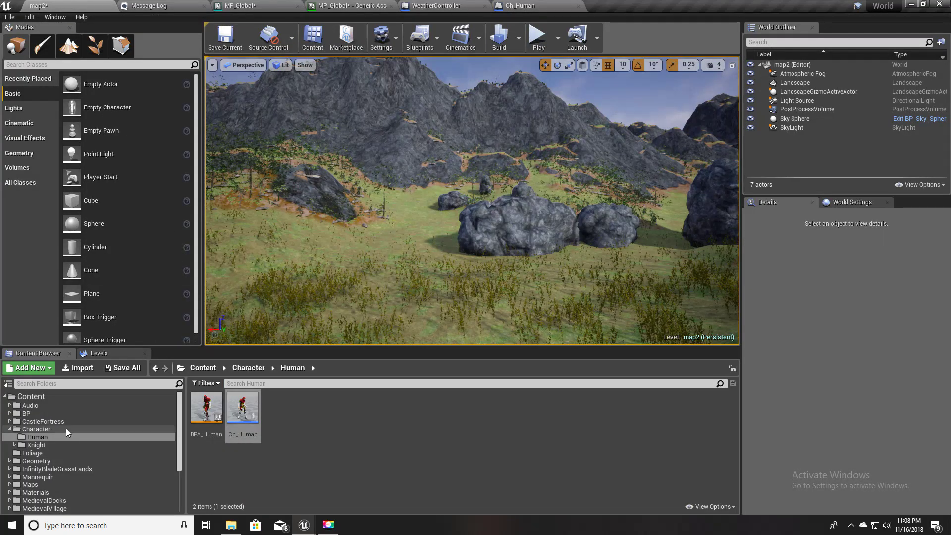
pyautogui.click(42, 412)
pyautogui.moveTo(276, 411); pyautogui.dragTo(59, 80)
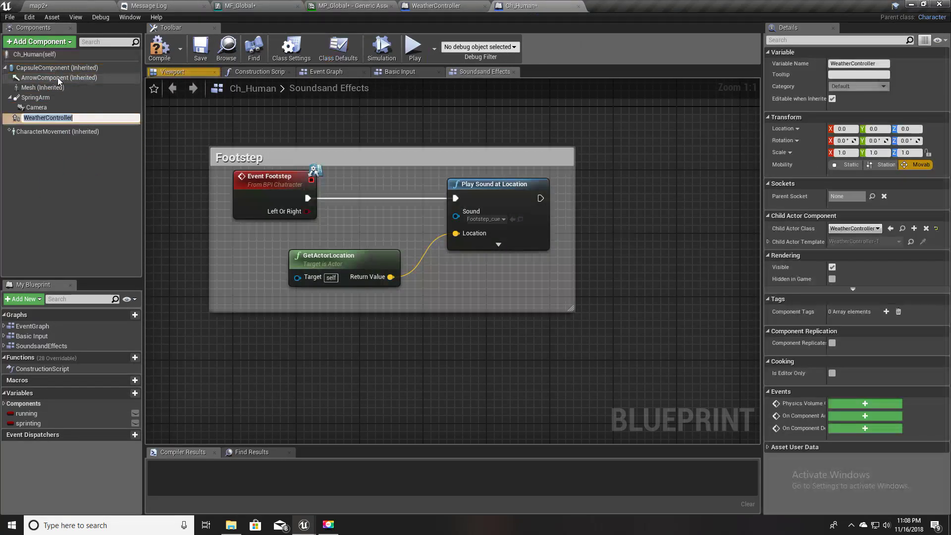
pyautogui.click(42, 108)
pyautogui.click(46, 119)
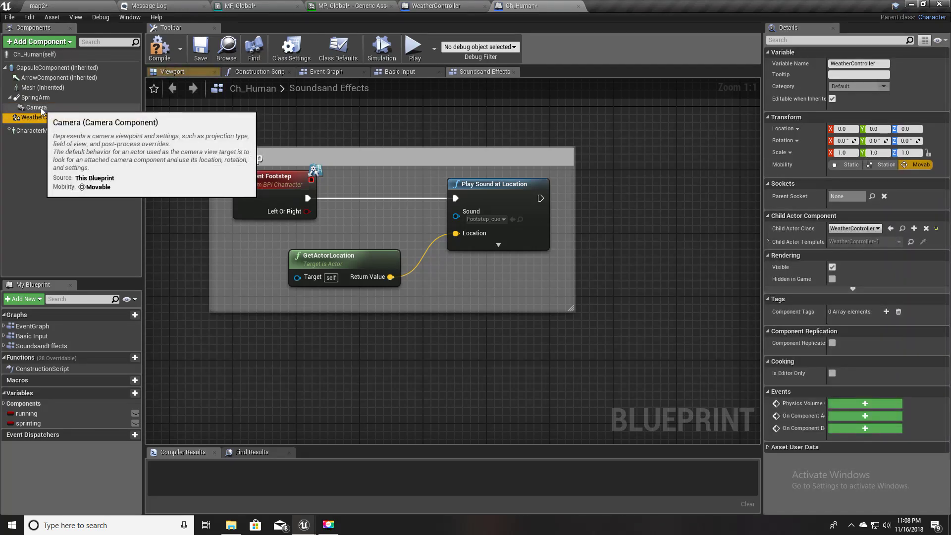
# Step: Compile Ch_Human, show its viewport, and attach the WeatherController component to the Camera
pyautogui.click(170, 64)
pyautogui.click(172, 72)
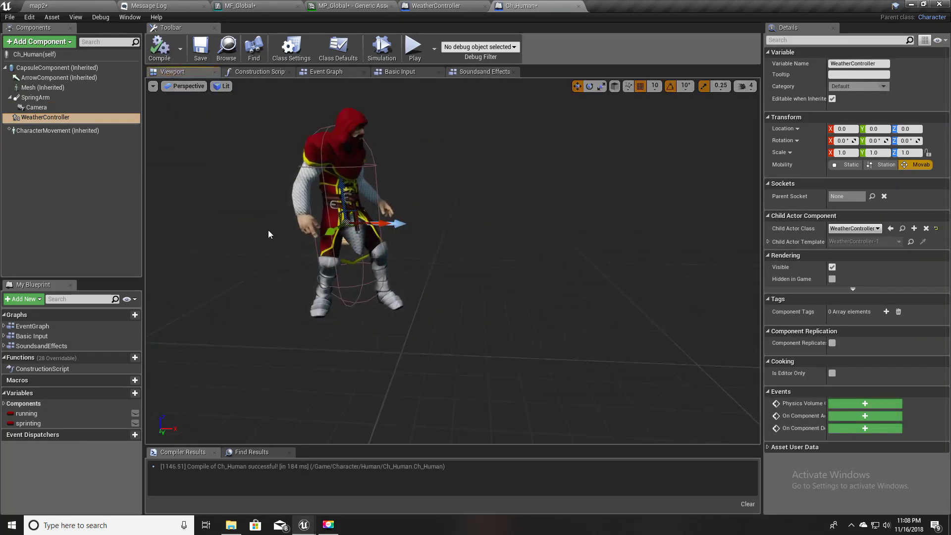
pyautogui.click(39, 110)
pyautogui.click(37, 118)
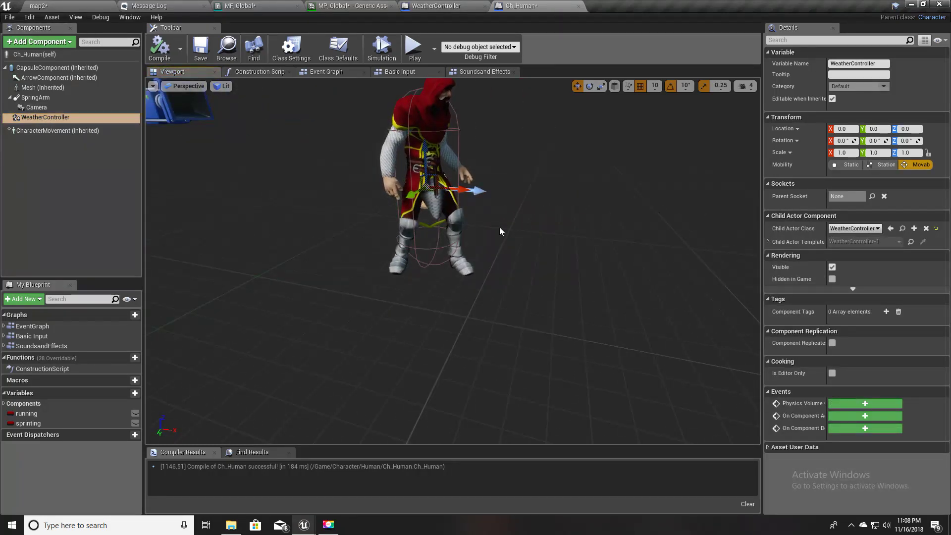
pyautogui.moveTo(73, 120); pyautogui.dragTo(78, 111)
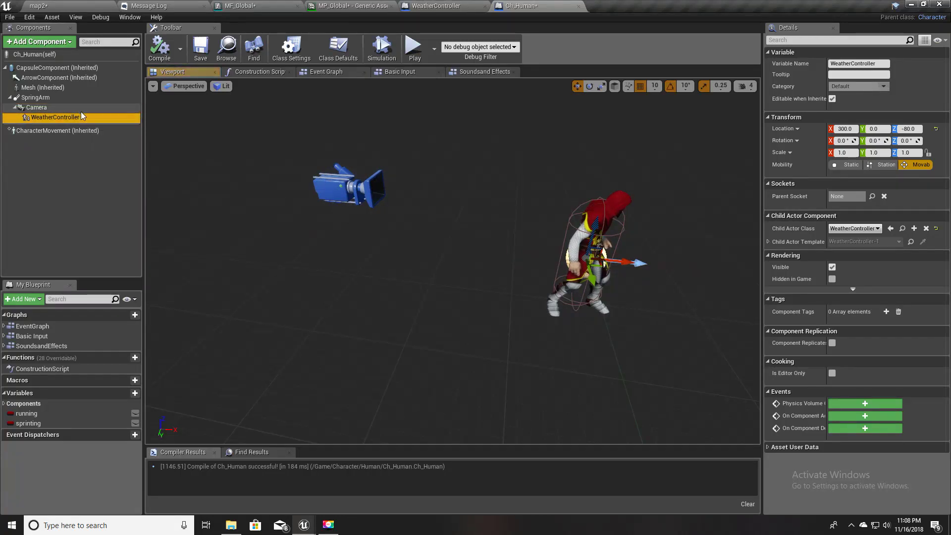
# Step: Set the WeatherController component's location to X 0, Y 0, Z 0 and compile Ch_Human
pyautogui.click(850, 129)
pyautogui.press('Tab')
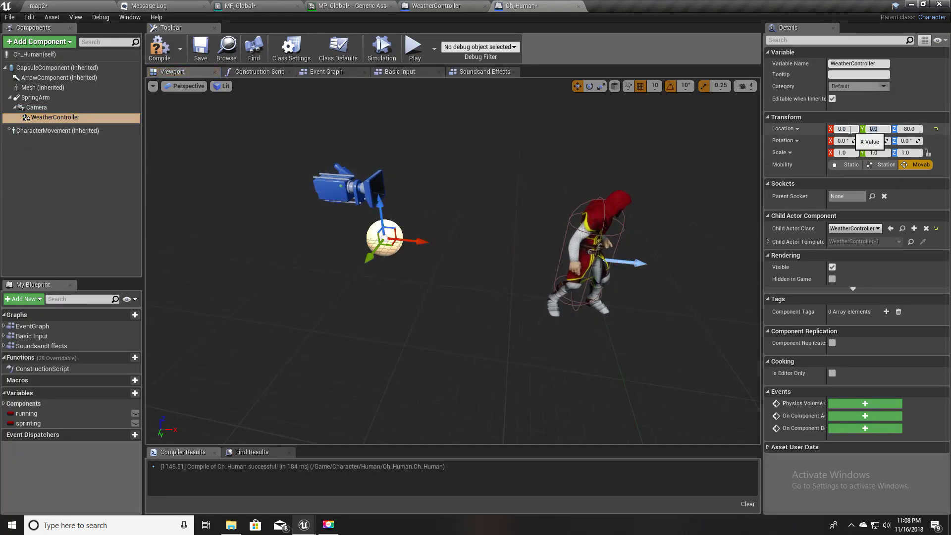
pyautogui.write('0')
pyautogui.press('Return')
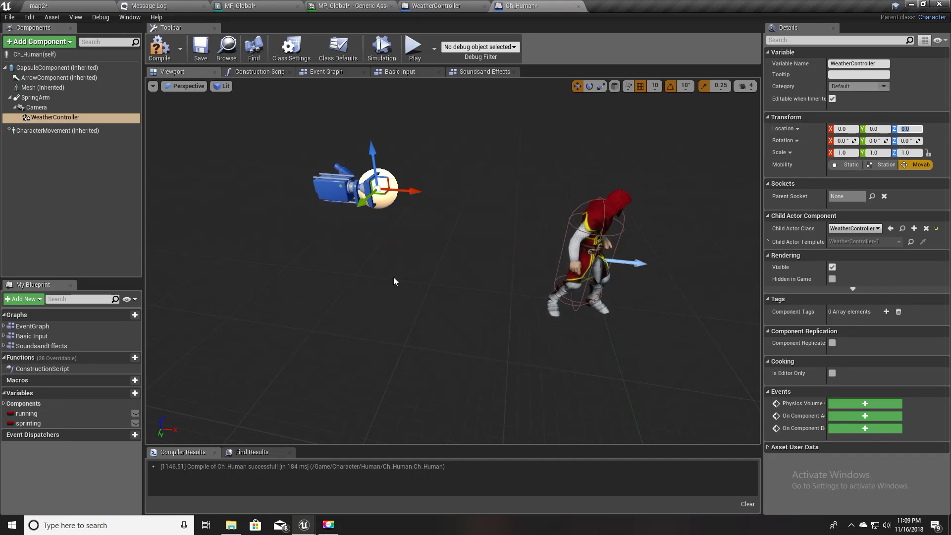
pyautogui.click(159, 47)
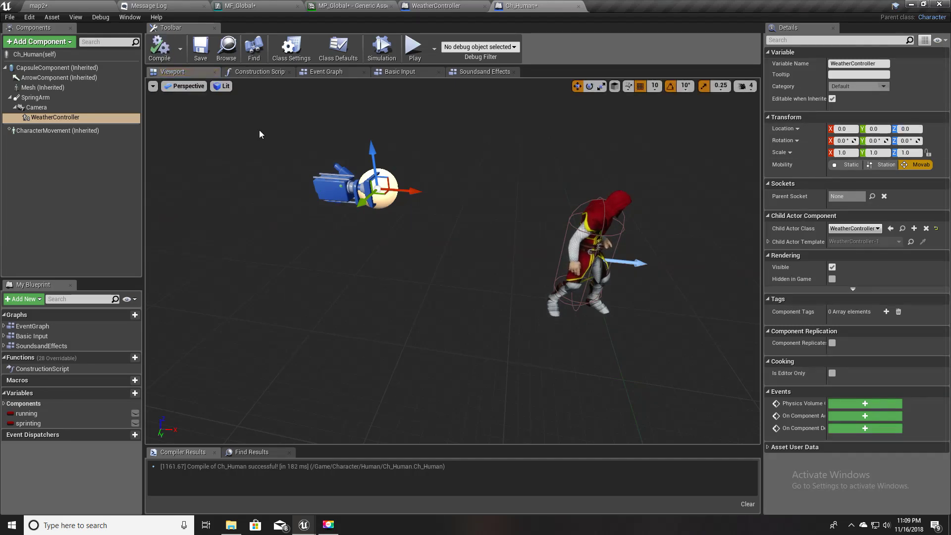
# Step: Search the whole Content folder for "render" and place the BP_RainDropsRender_oringinal blueprint in the map2 level
pyautogui.click(72, 5)
pyautogui.click(43, 397)
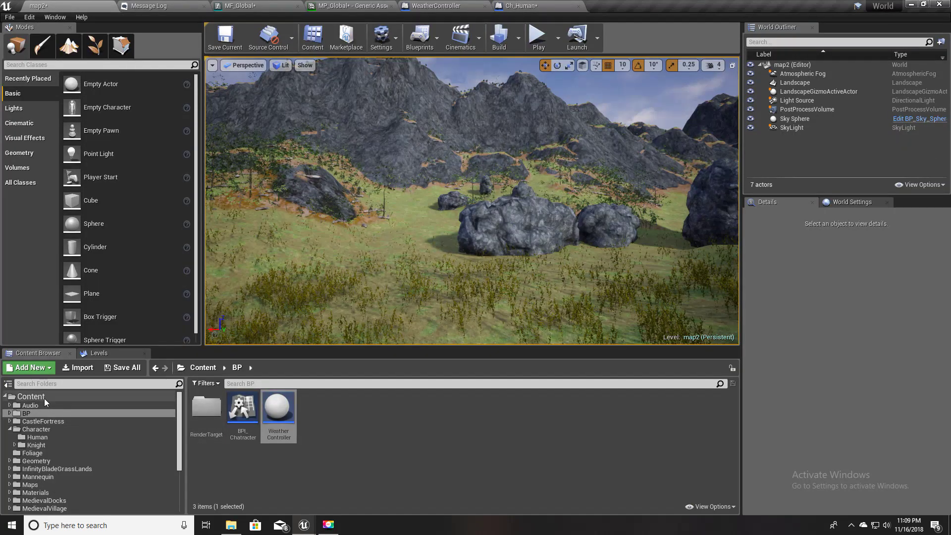
pyautogui.click(287, 384)
pyautogui.write('render')
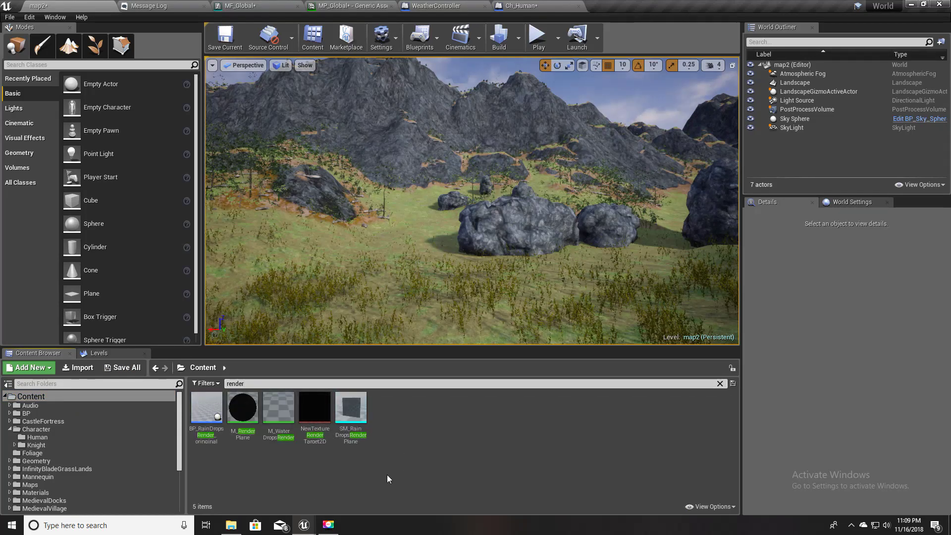
pyautogui.moveTo(477, 213); pyautogui.dragTo(307, 148, button='right')
pyautogui.moveTo(206, 407); pyautogui.dragTo(430, 69)
# Step: Raise the placed BP_RainDropsRender_oringinal actor high above the terrain, and select the landscape
pyautogui.moveTo(429, 69); pyautogui.dragTo(386, 149, button='right')
pyautogui.press('s')
pyautogui.press('s')
pyautogui.press('d')
pyautogui.moveTo(453, 240); pyautogui.dragTo(455, 78)
pyautogui.moveTo(455, 78); pyautogui.dragTo(405, 94, button='right')
pyautogui.click(436, 233)
pyautogui.moveTo(436, 233); pyautogui.dragTo(468, 206, button='right')
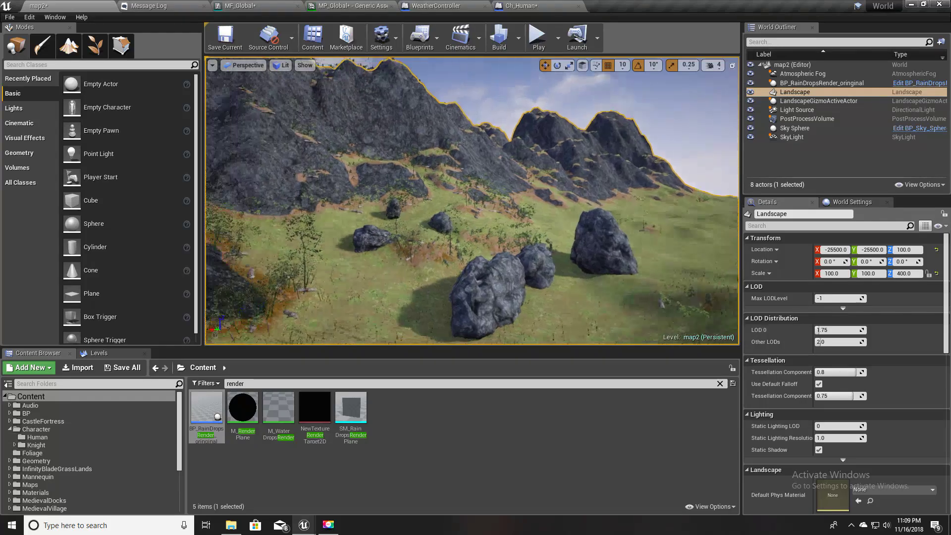
# Step: Review the rain toggling and tick logic in WeatherController's Event Graph, and return to the map2 level
pyautogui.click(446, 6)
pyautogui.click(520, 5)
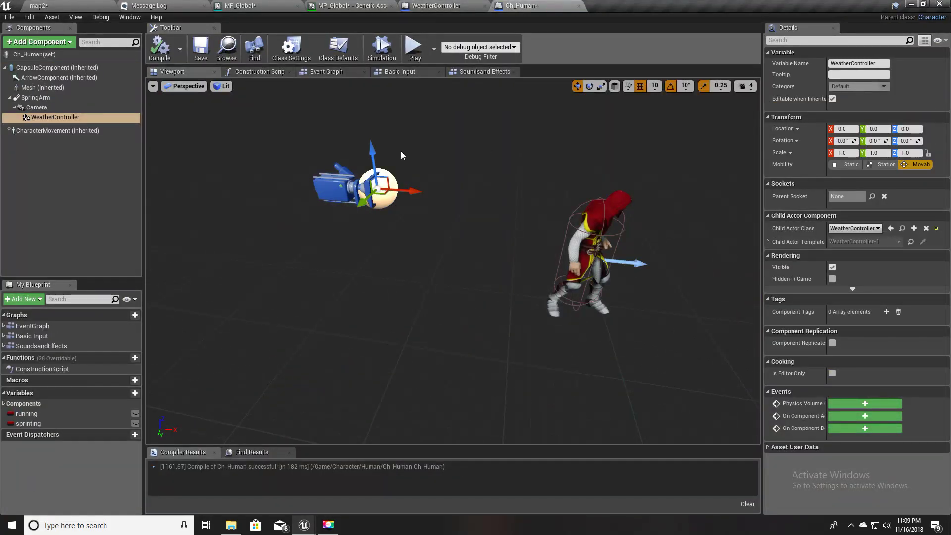
pyautogui.click(424, 5)
pyautogui.click(327, 71)
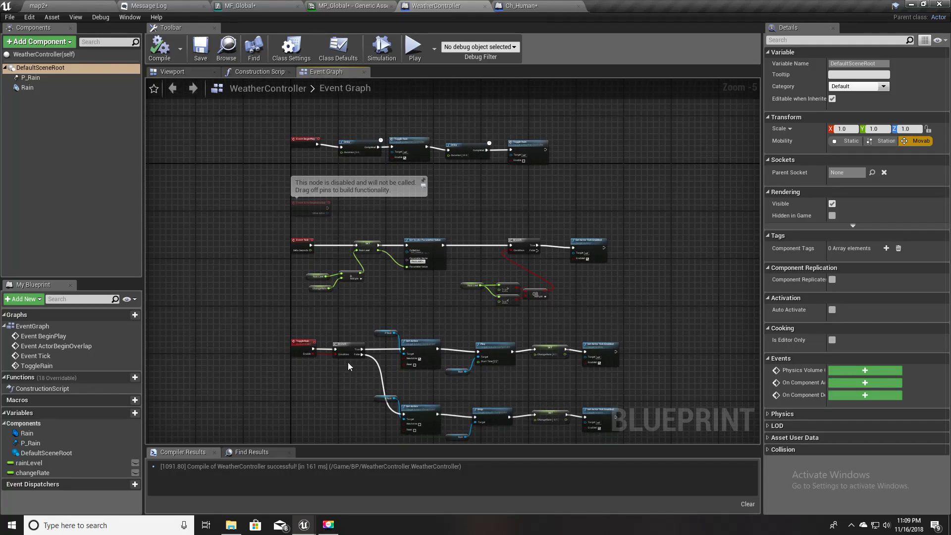
pyautogui.moveTo(348, 366); pyautogui.dragTo(357, 314, button='right')
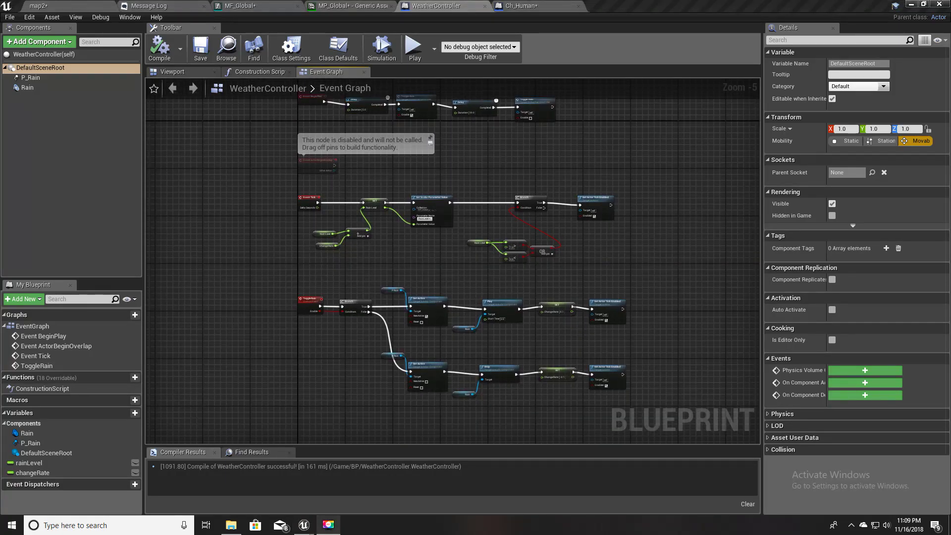
pyautogui.click(60, 4)
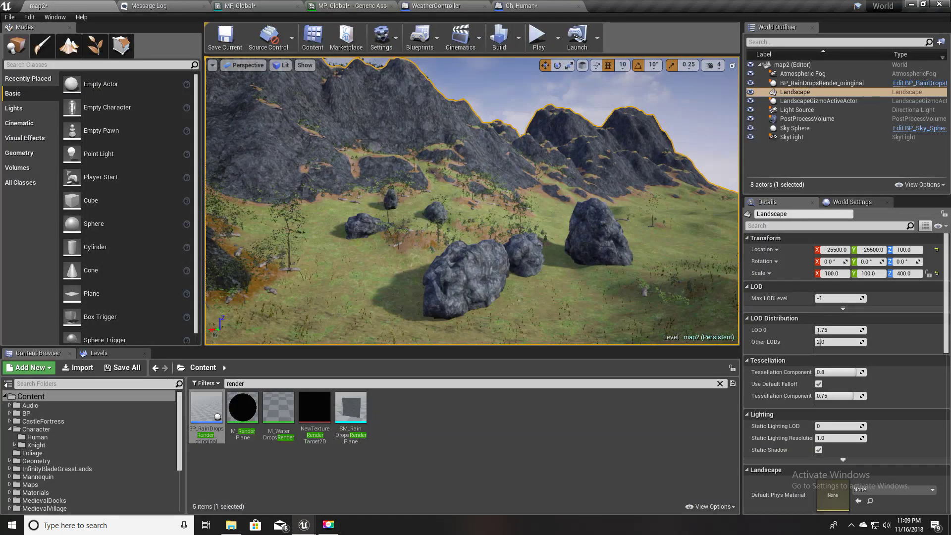
# Step: Play-test map2 in fullscreen, running the character through the grass to check the rain, and restore the editor layout
pyautogui.moveTo(457, 110); pyautogui.dragTo(500, 126, button='right')
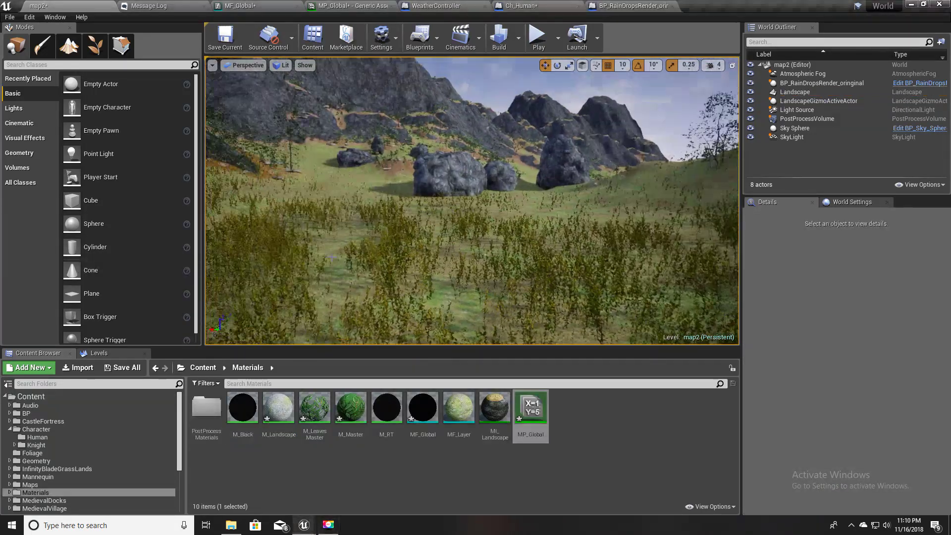
pyautogui.press('F11')
pyautogui.hotkey('alt', 'p')
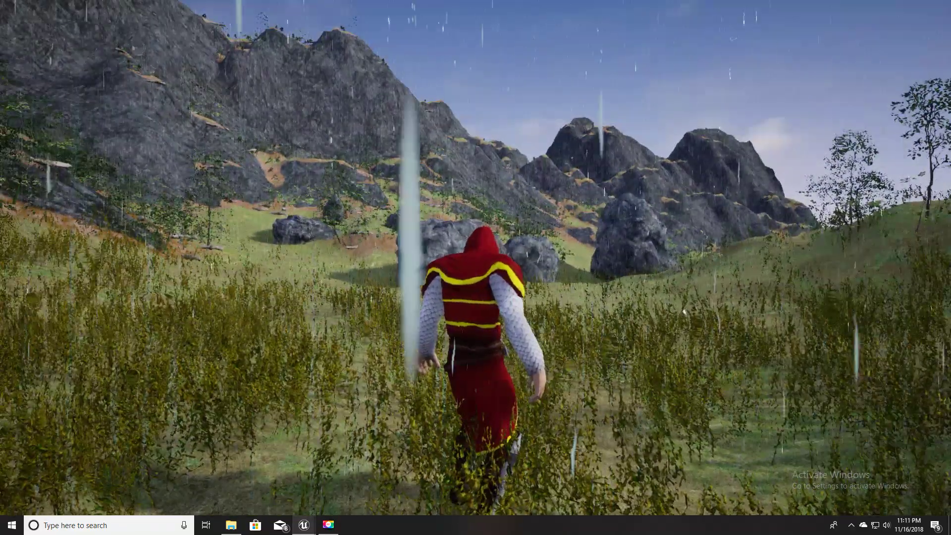
pyautogui.press('w')
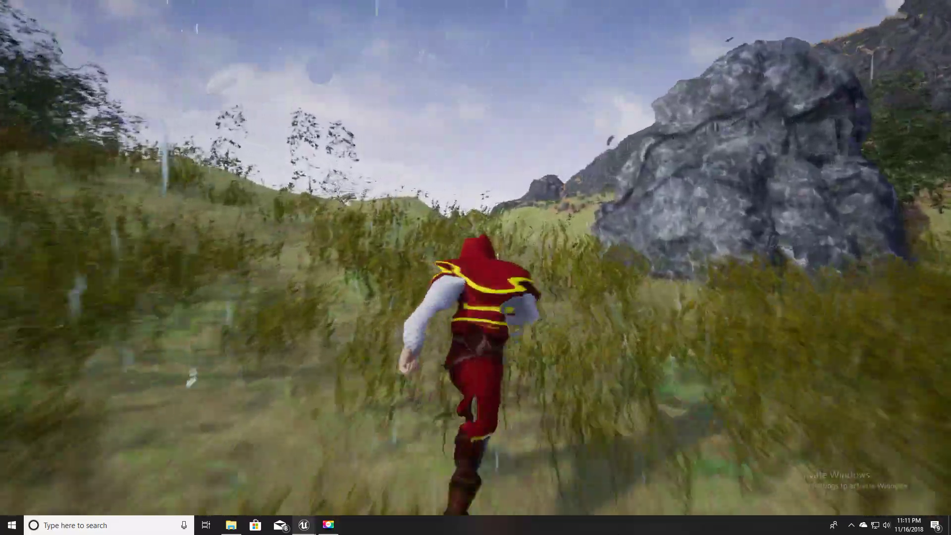
pyautogui.press('d')
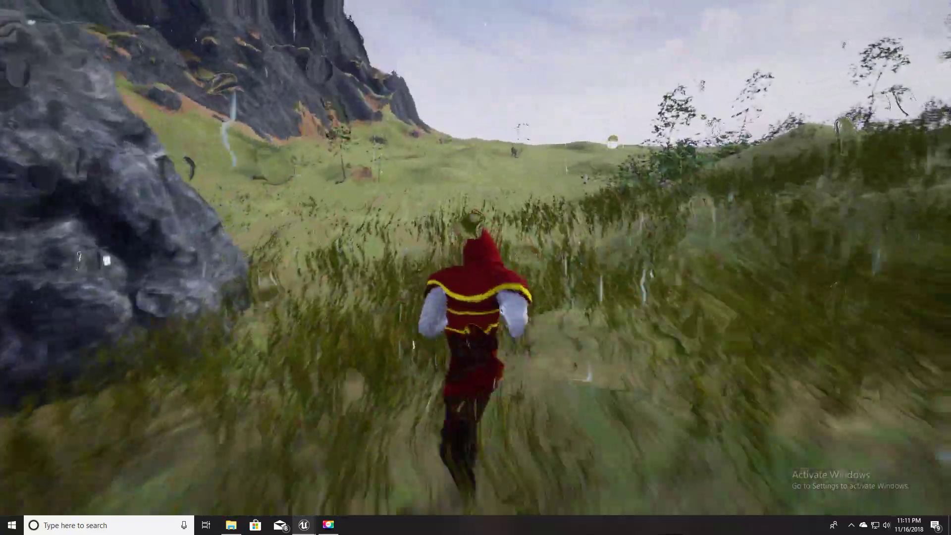
pyautogui.press('Escape')
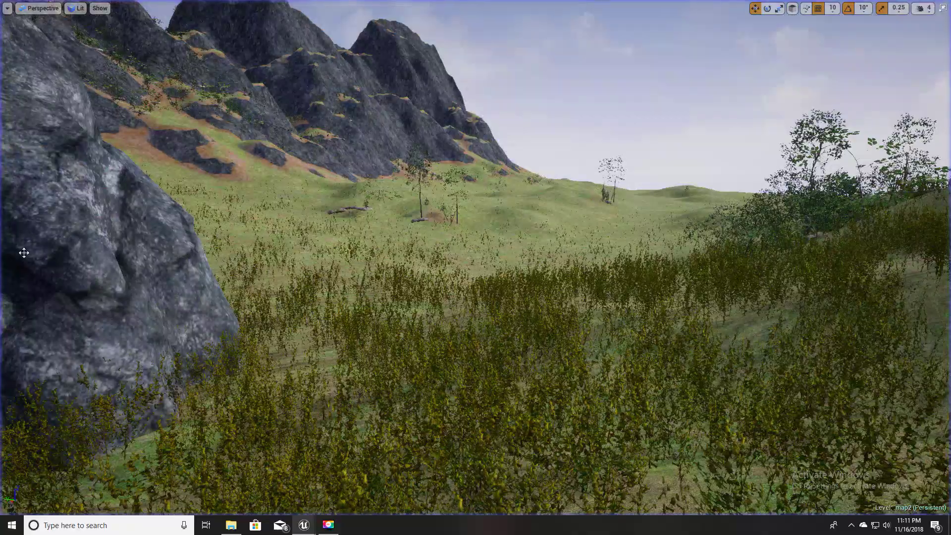
pyautogui.press('F11')
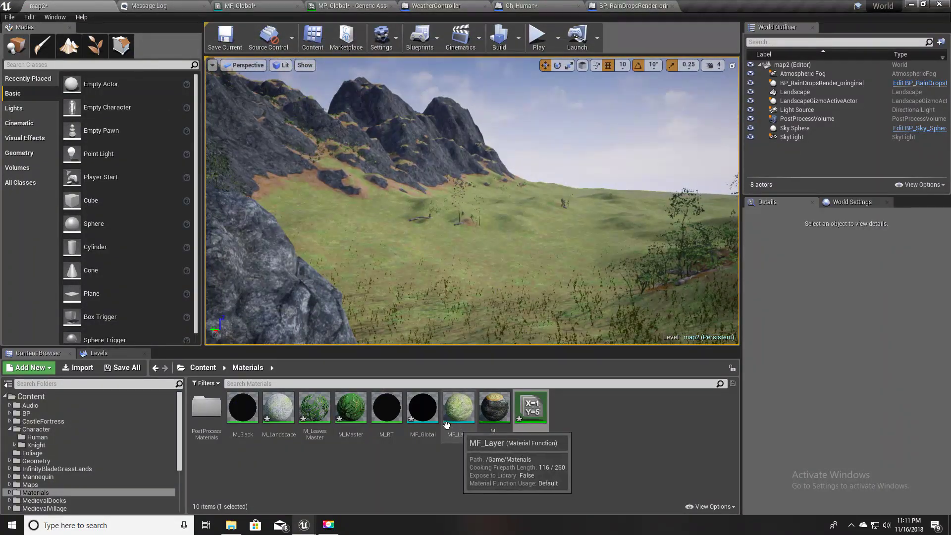
# Step: Open the MF_Global material function from the Materials folder, examine its graph, and return to the map2 level
pyautogui.click(423, 414)
pyautogui.doubleClick(423, 414)
pyautogui.moveTo(468, 355); pyautogui.dragTo(466, 297, button='right')
pyautogui.click(327, 388)
pyautogui.click(325, 201)
pyautogui.click(59, 6)
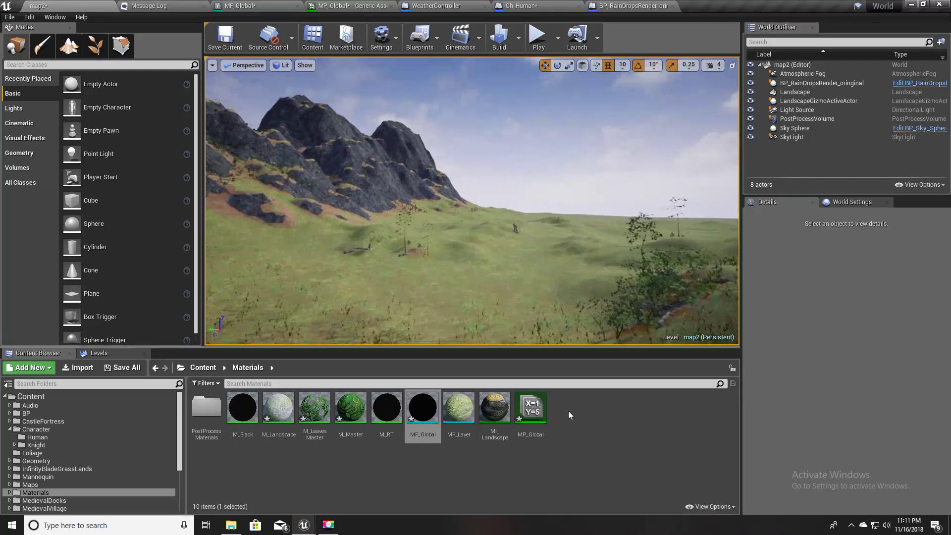
# Step: Open the MP_Global parameter collection and detach it into a floating window beside the level viewport
pyautogui.doubleClick(530, 411)
pyautogui.moveTo(354, 6); pyautogui.dragTo(453, 231)
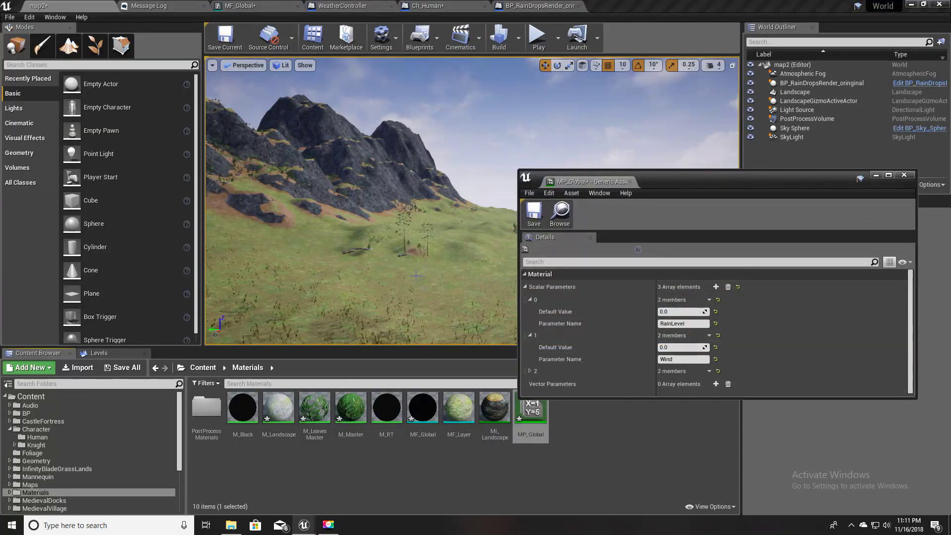
pyautogui.moveTo(420, 276); pyautogui.dragTo(401, 306, button='right')
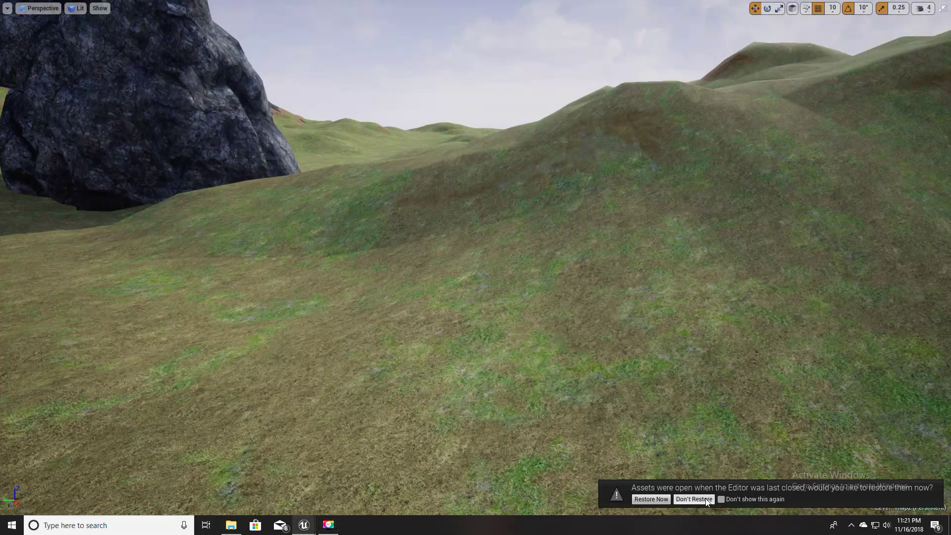
# Step: Decline restoring the previously open assets, and play-test map2 by running the character forward
pyautogui.click(707, 503)
pyautogui.moveTo(401, 399); pyautogui.dragTo(427, 375, button='right')
pyautogui.hotkey('alt', 'p')
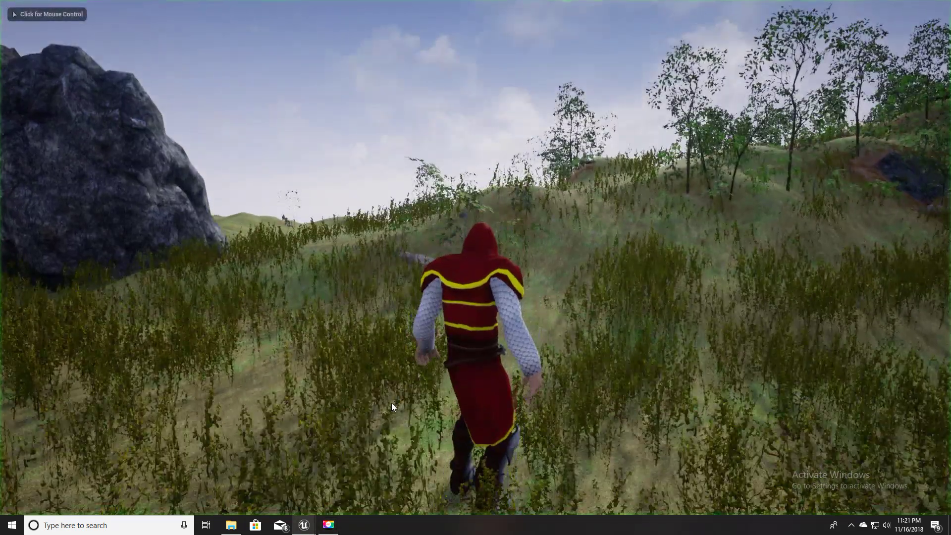
pyautogui.press('w')
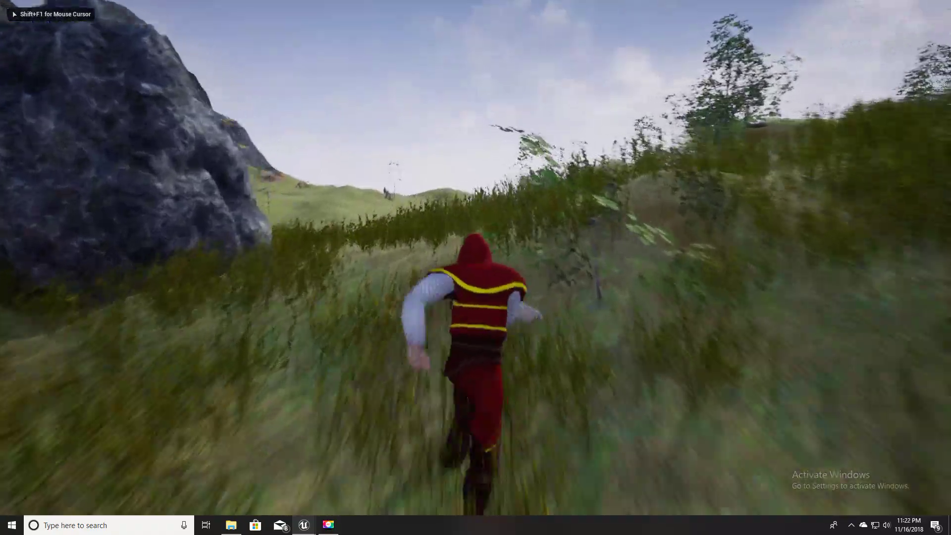